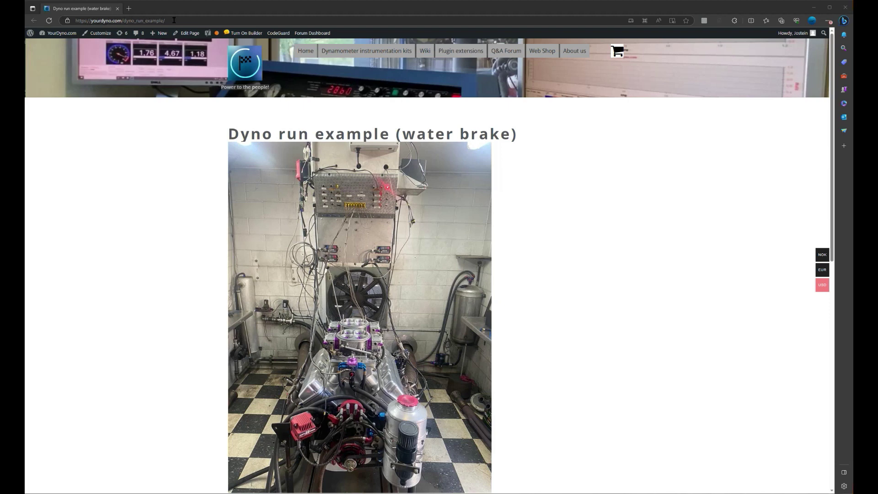
Step: Scroll the YourDyno.com example page down to the run example instructions
scroll(208, 174, down, 5)
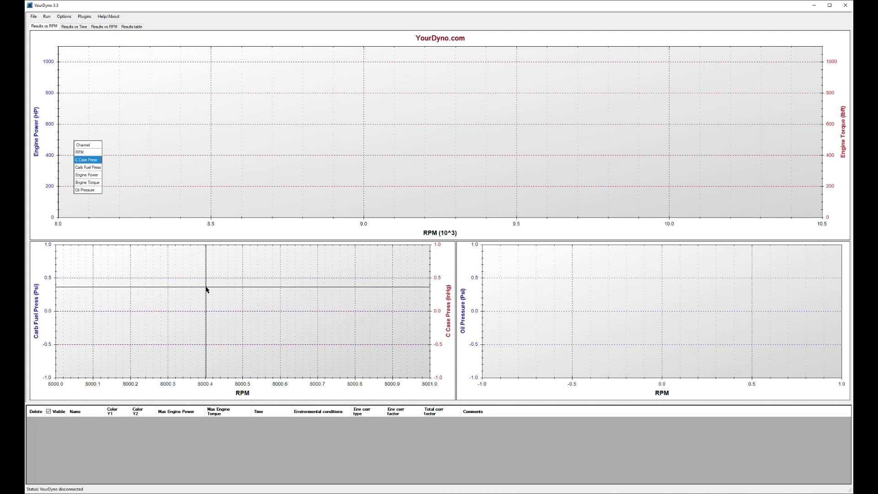
Step: Open the run file Pro stock BILLET ENGINE.csv from the Pro stock folder
click(34, 17)
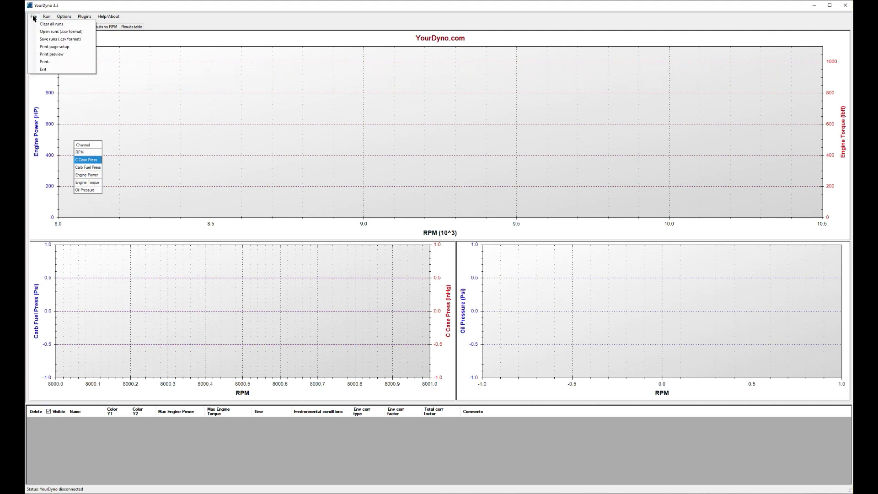
click(48, 31)
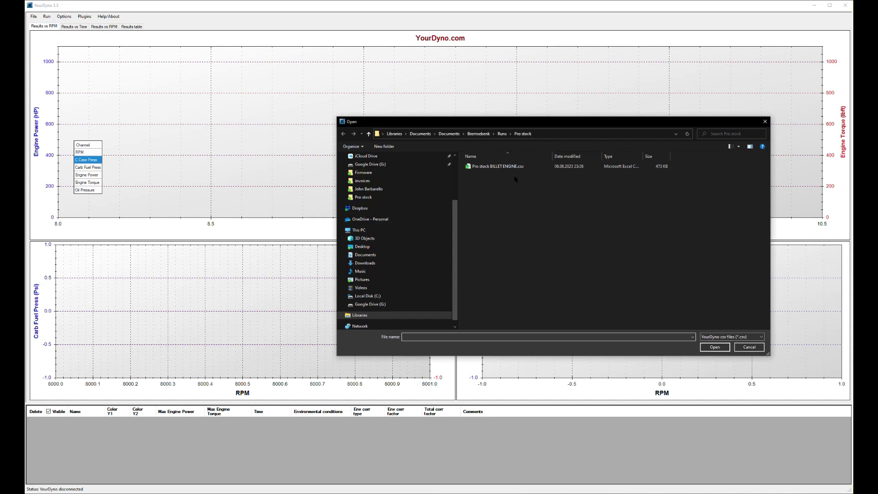
double_click(484, 167)
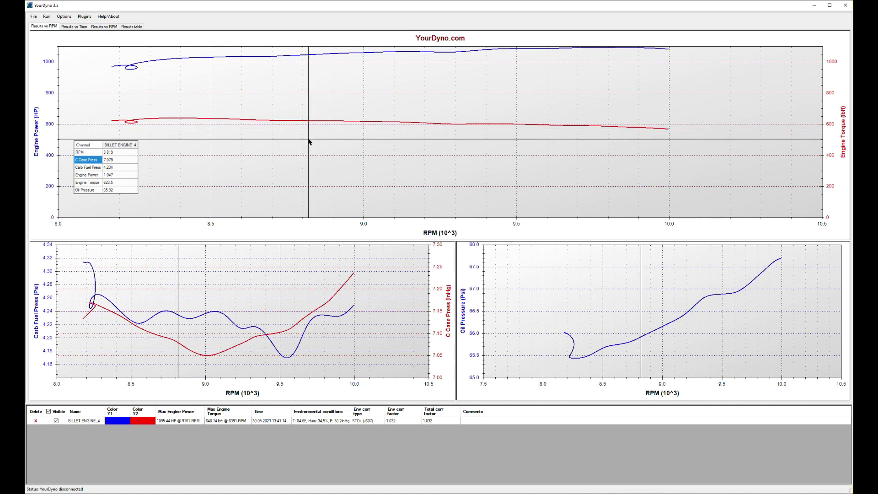
Step: Add the EGT1–EGT8 exhaust temperature channels to the visible graphs
right_click(308, 139)
click(348, 234)
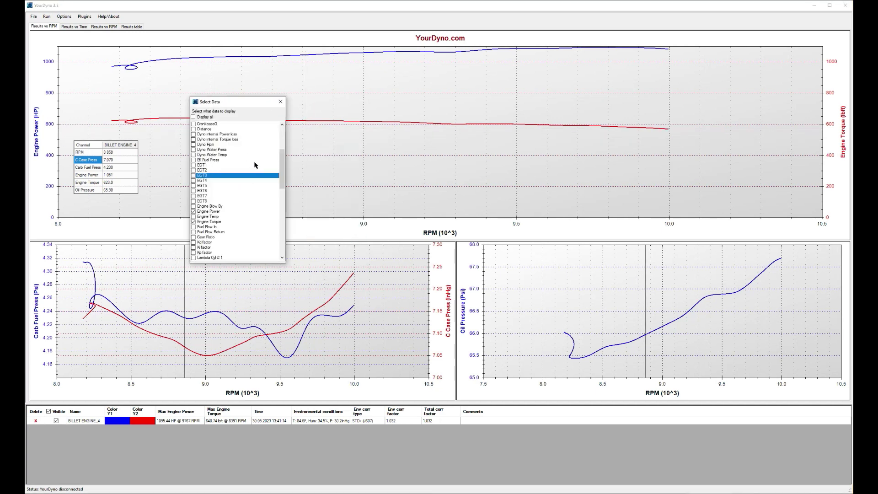
mouse_move(281, 166)
mouse_down()
mouse_move(281, 181)
mouse_move(281, 162)
mouse_up()
click(193, 181)
click(193, 185)
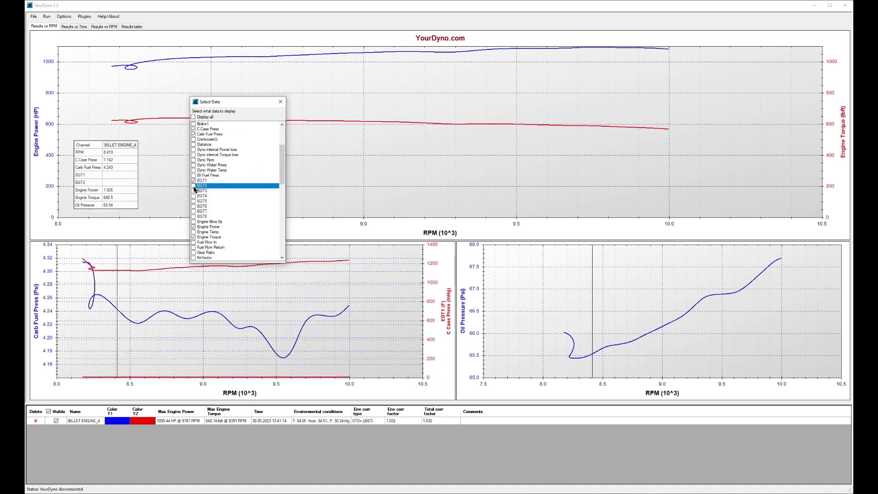
click(193, 190)
click(193, 196)
click(193, 200)
click(193, 206)
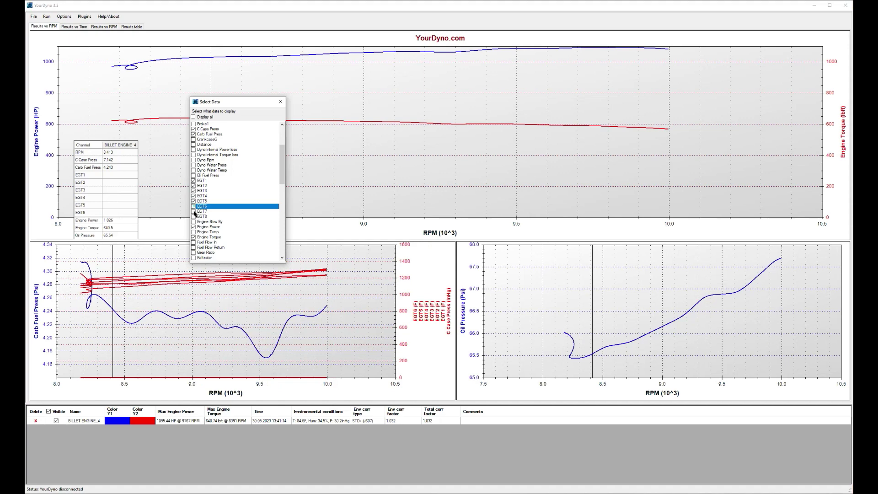
click(193, 211)
click(193, 216)
Step: Remove EGT8 through EGT1 from the visible graphs and close the channel chooser
click(193, 216)
click(193, 210)
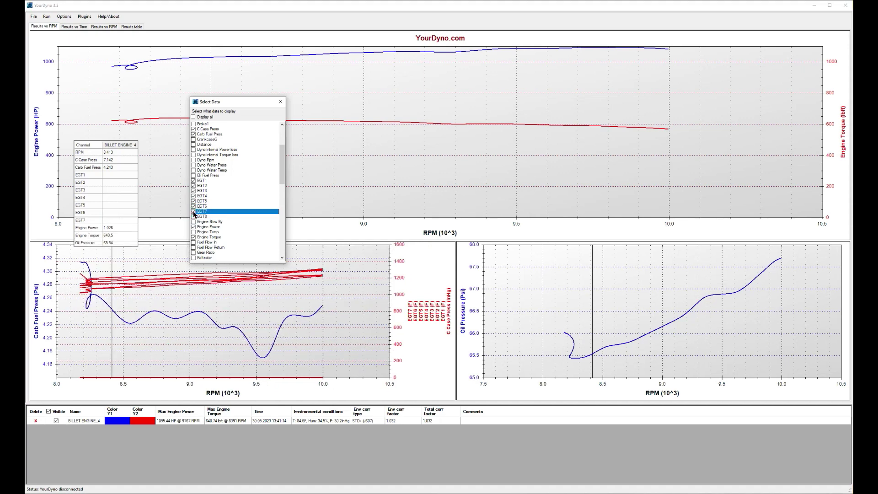
click(193, 206)
click(194, 201)
click(193, 196)
click(193, 190)
click(193, 185)
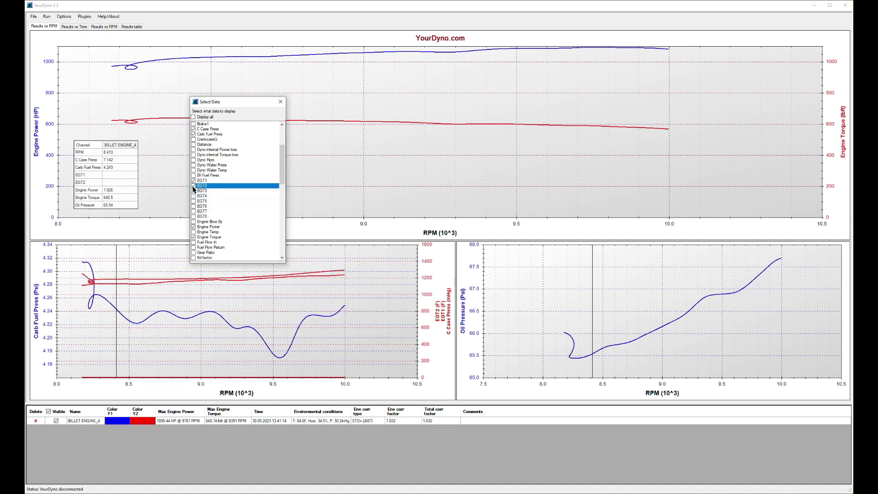
click(193, 180)
click(437, 131)
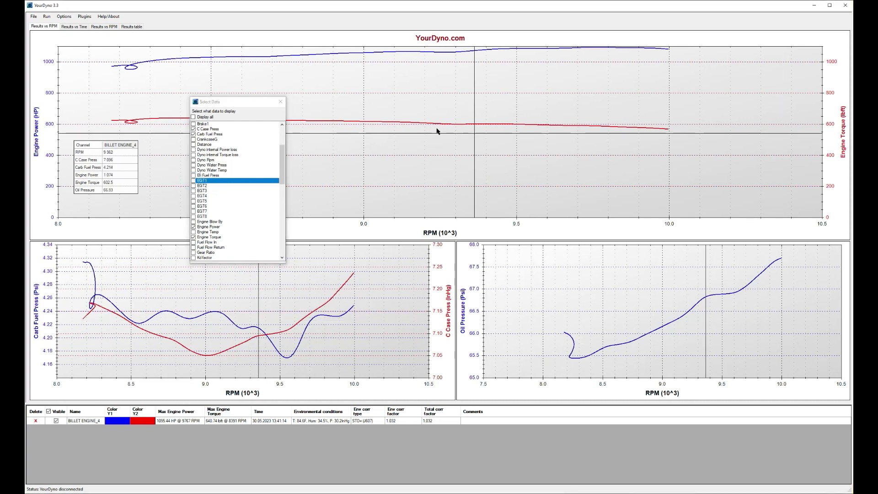
click(280, 103)
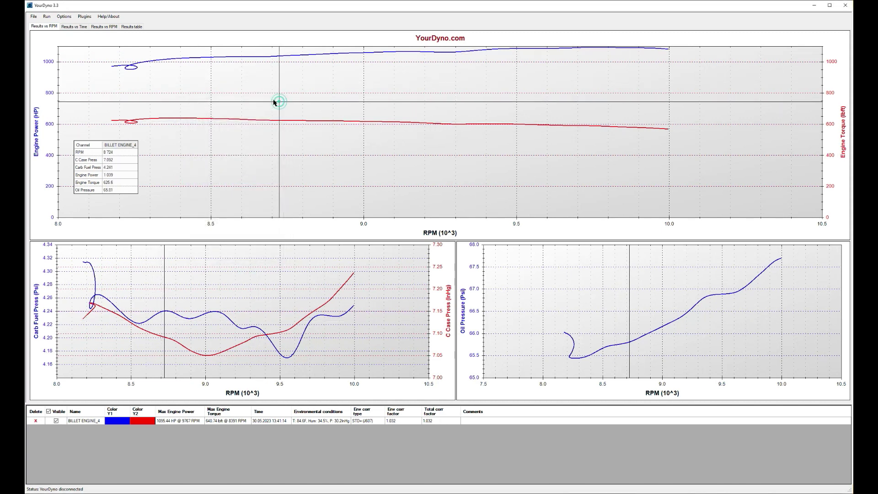
Step: On the Results vs Time charts, add RPM to the oil pressure chart, then remove it
click(74, 27)
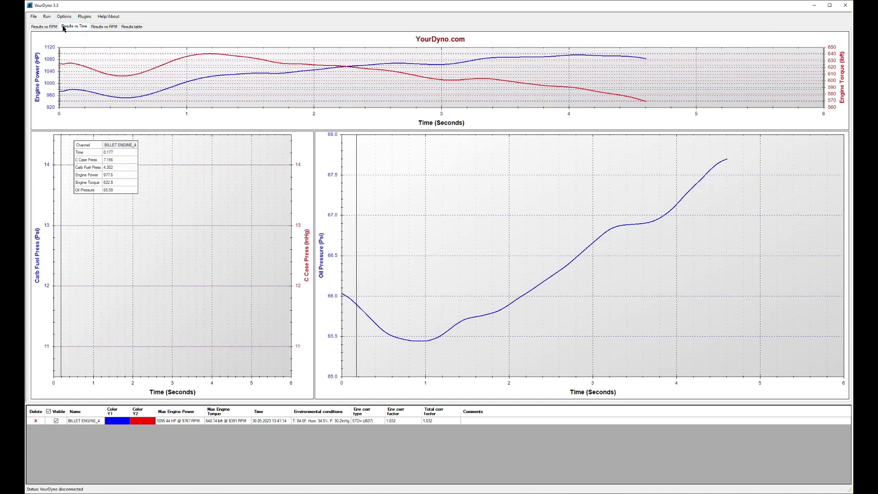
double_click(260, 188)
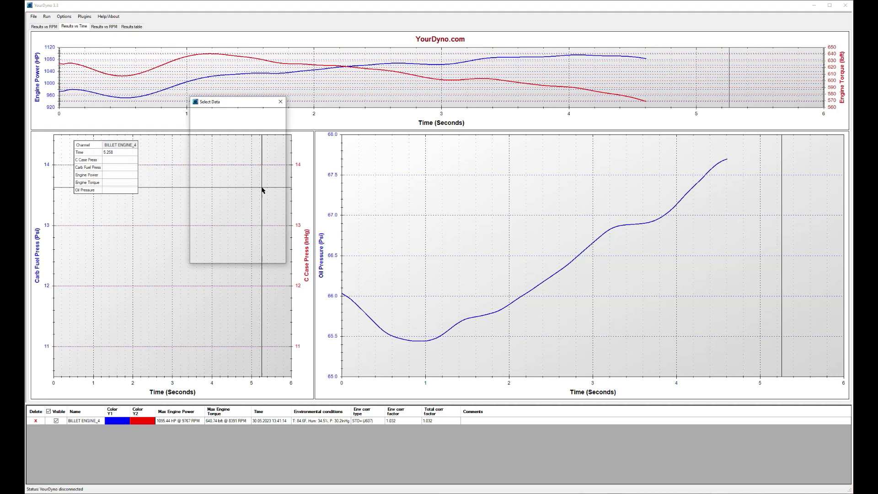
drag(282, 165, 284, 246)
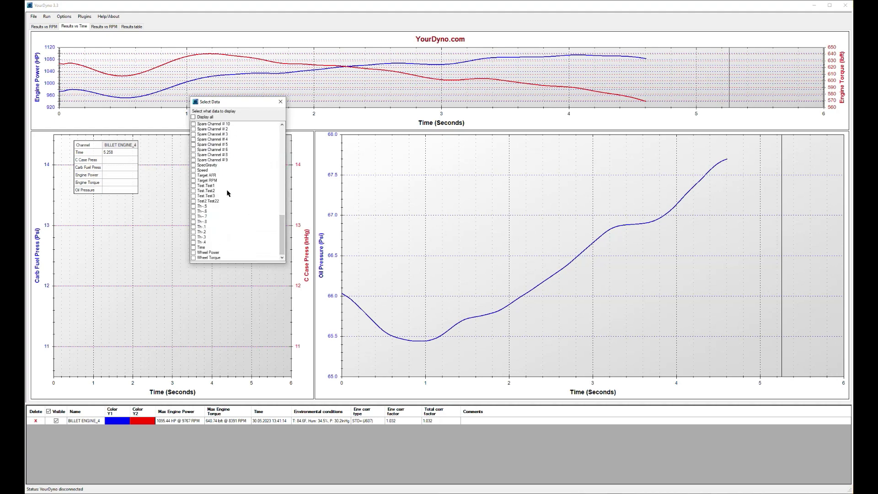
scroll(220, 174, up, 2)
click(193, 139)
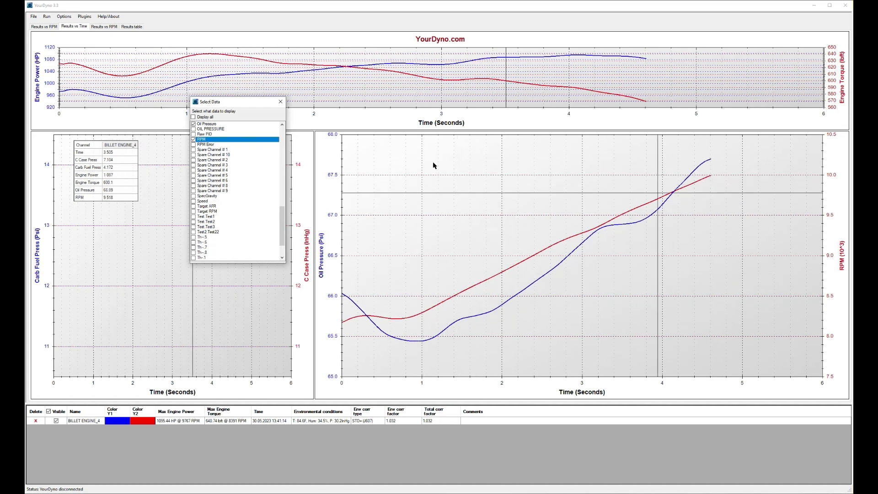
click(194, 140)
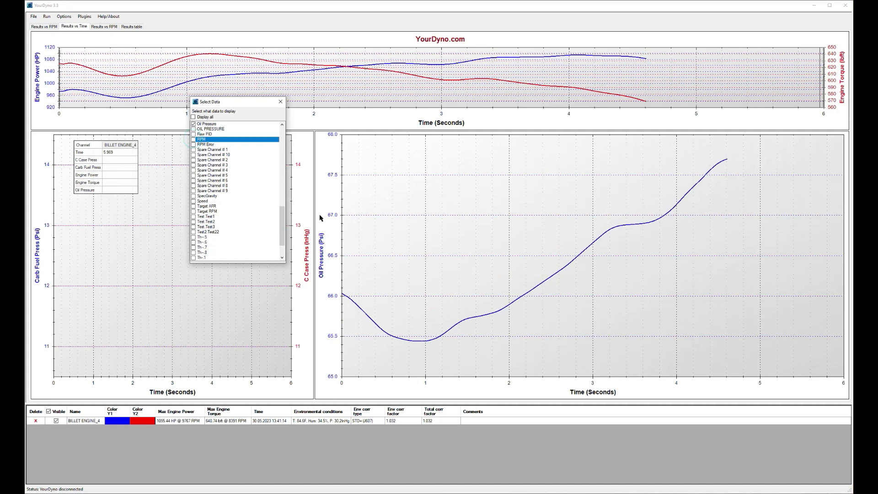
Step: Toggle chart dark mode on and off, then return to the Results vs RPM charts
click(281, 102)
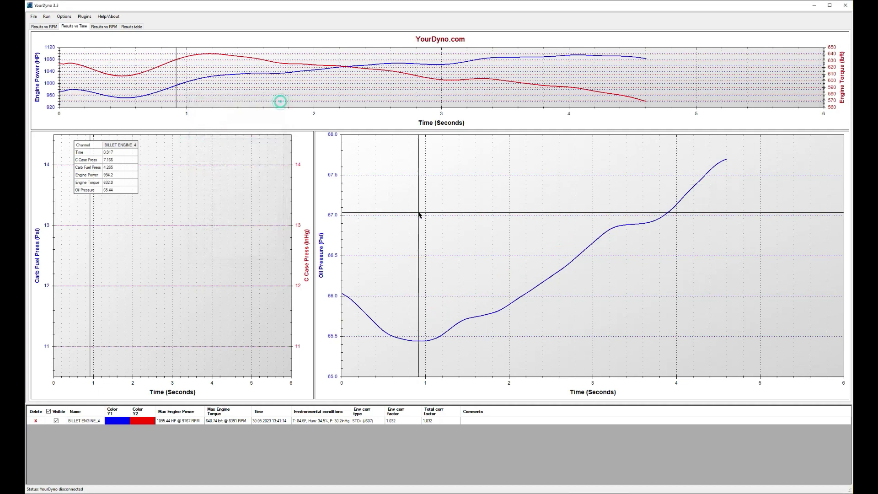
right_click(410, 211)
click(445, 317)
right_click(435, 273)
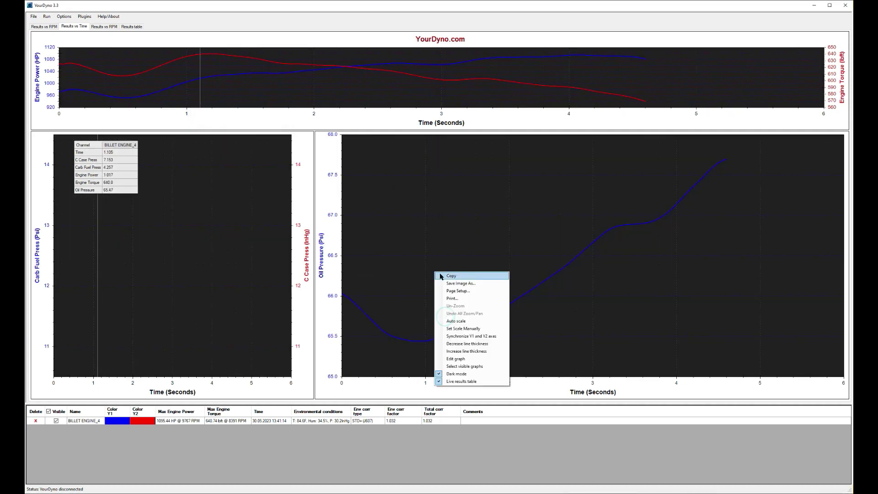
click(465, 374)
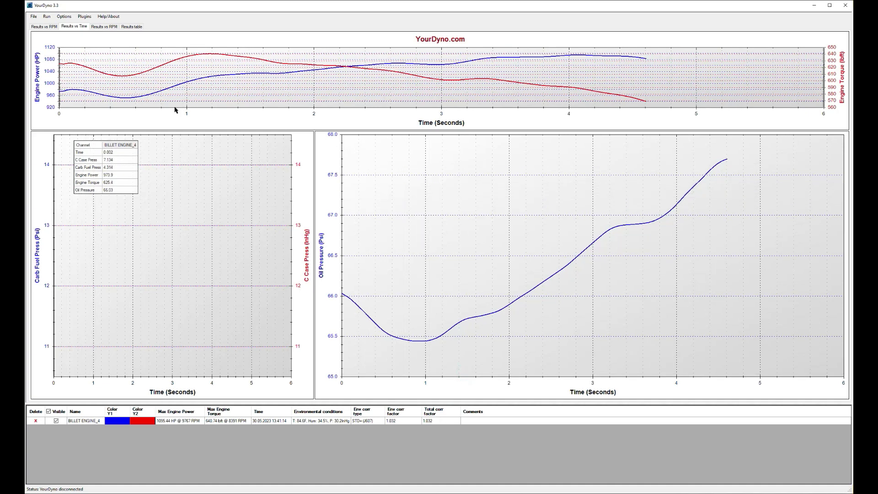
click(45, 26)
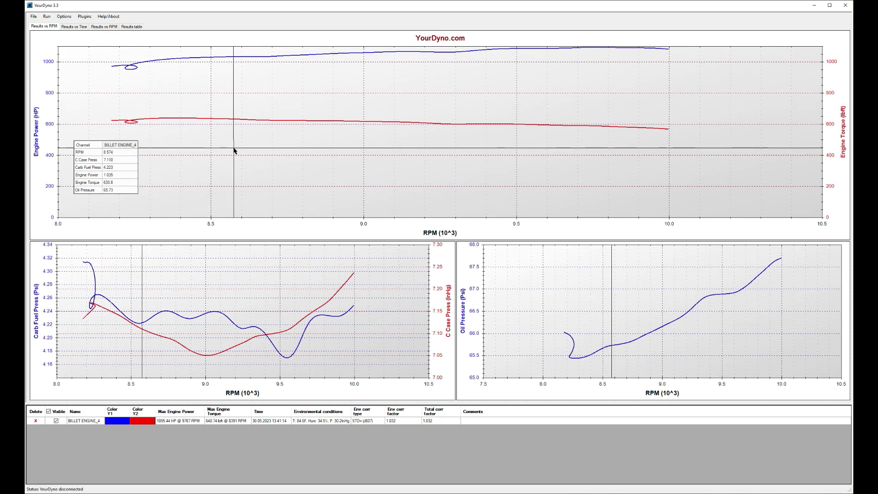
key(alt+Tab)
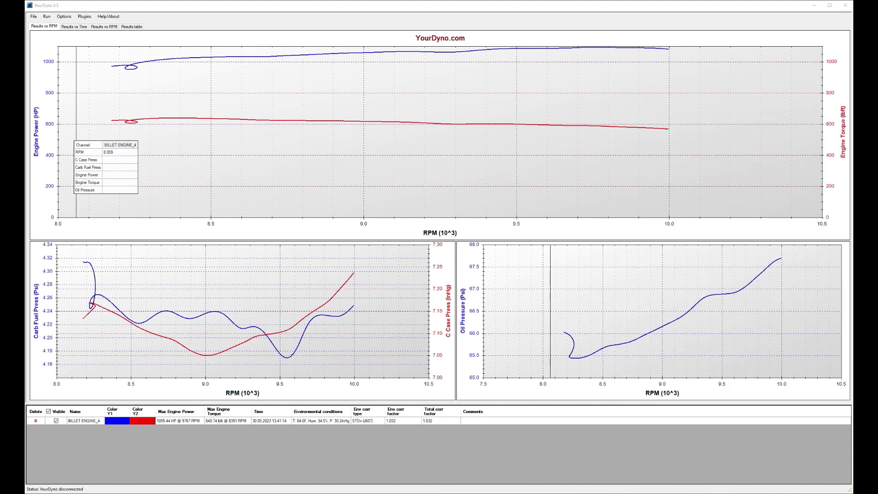
Step: Read the 'Doing the live run' section, highlighting the options.config and raw log file names
key(alt+Tab)
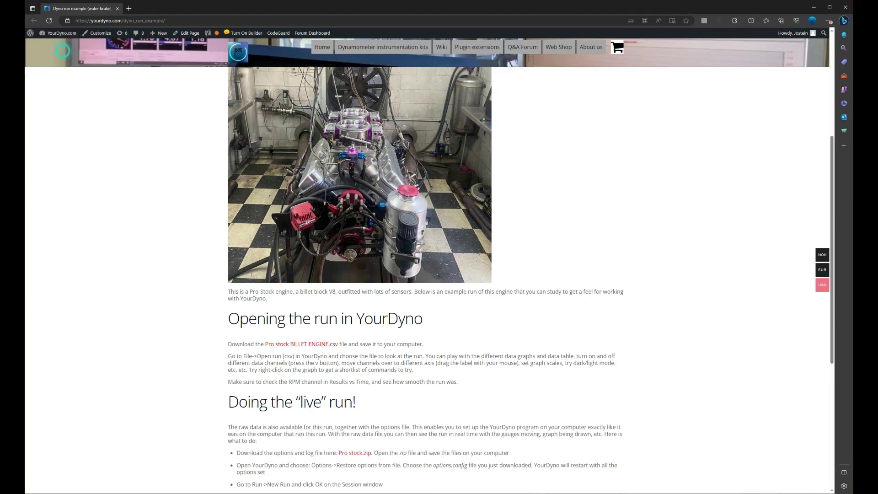
scroll(302, 266, down, 5)
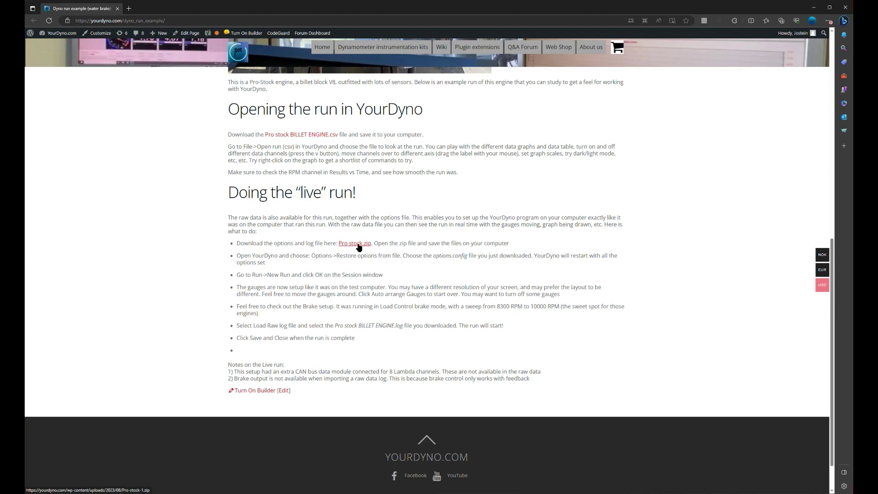
drag(434, 255, 469, 256)
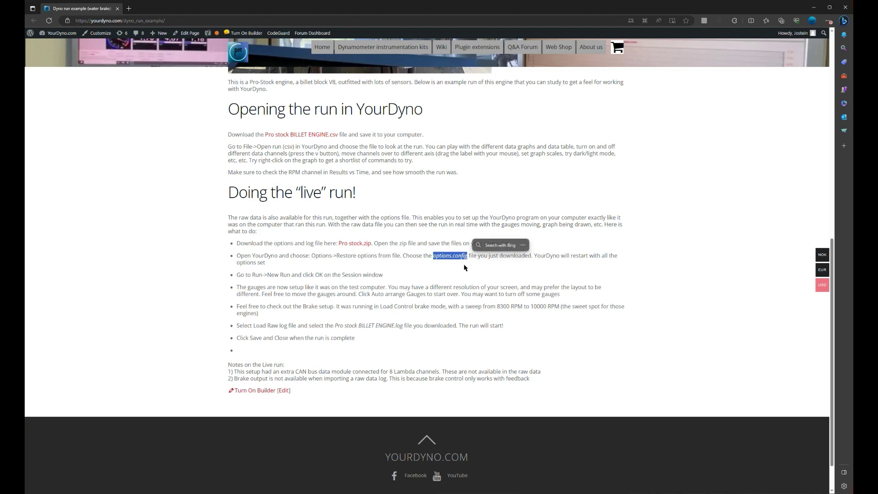
click(465, 268)
drag(334, 325, 404, 324)
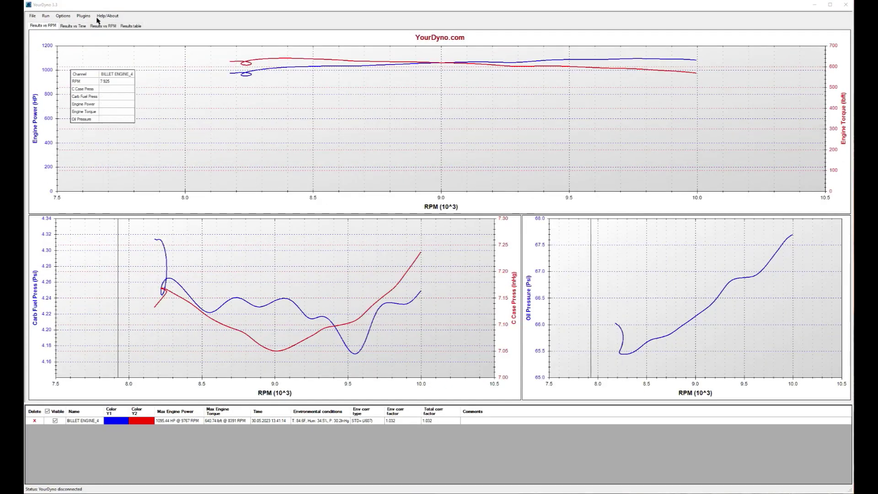
Step: Restore YourDyno's options from options.config, letting the program restart
click(66, 17)
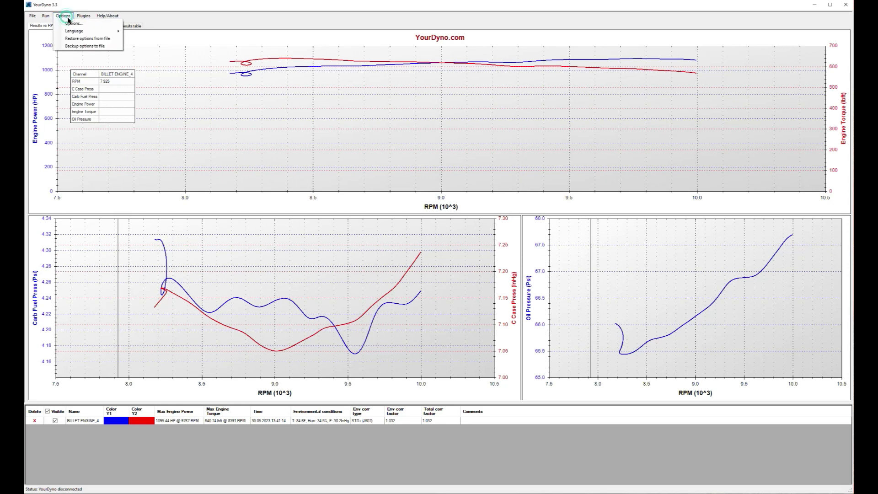
click(89, 40)
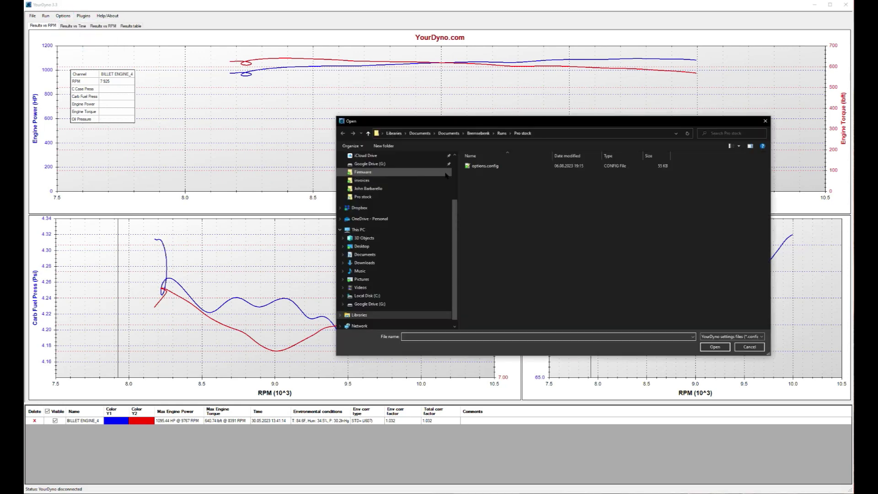
click(482, 168)
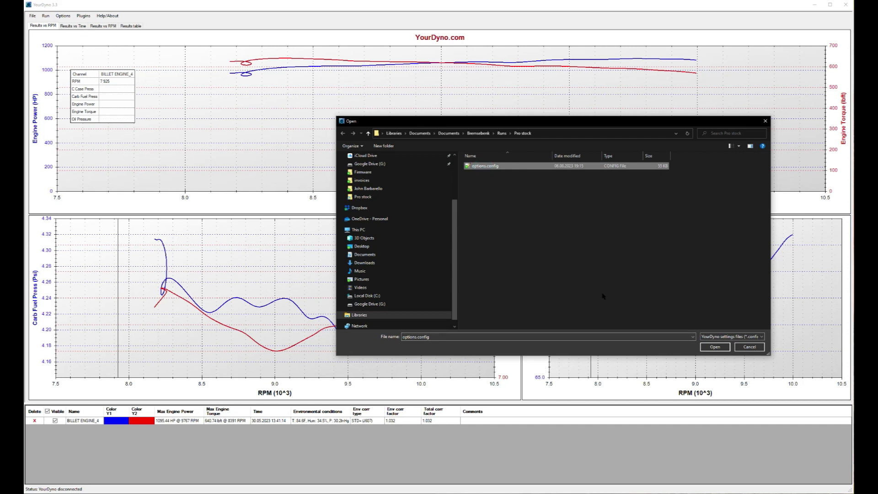
click(714, 347)
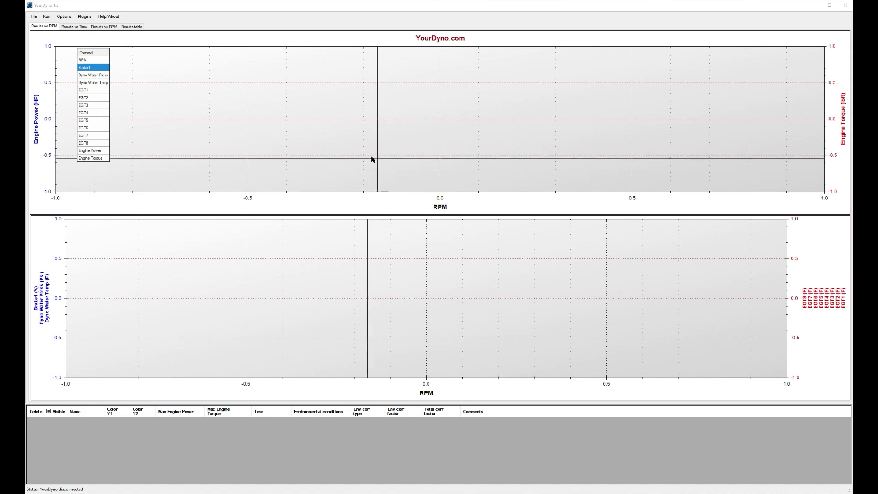
Step: In Options, inspect the Engine Temp aux channel setup, then the thermocouple and RPM/Frequency pages
click(64, 17)
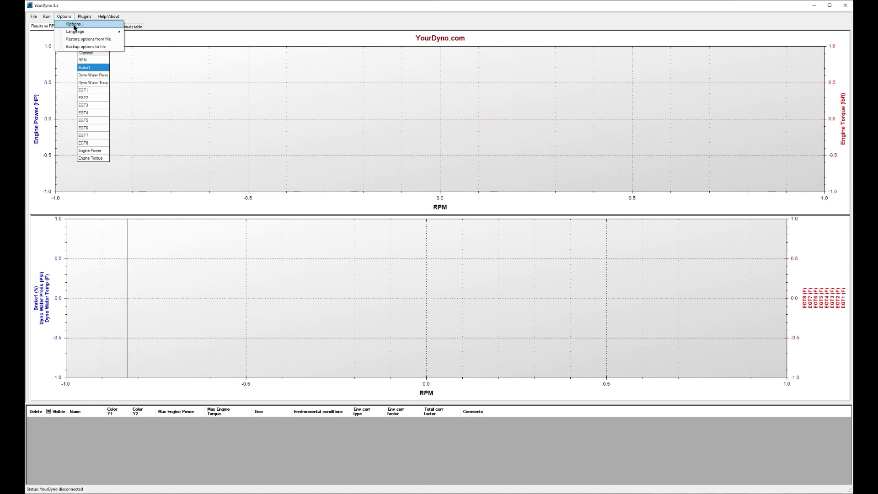
click(74, 25)
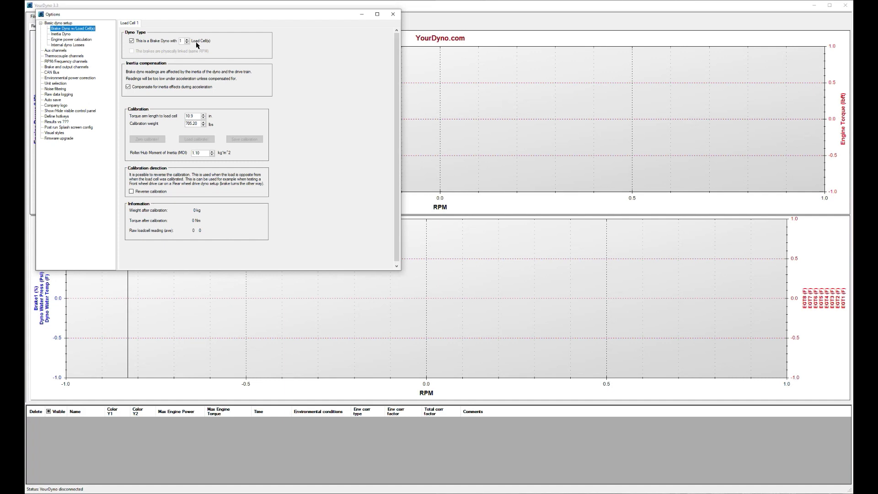
click(57, 51)
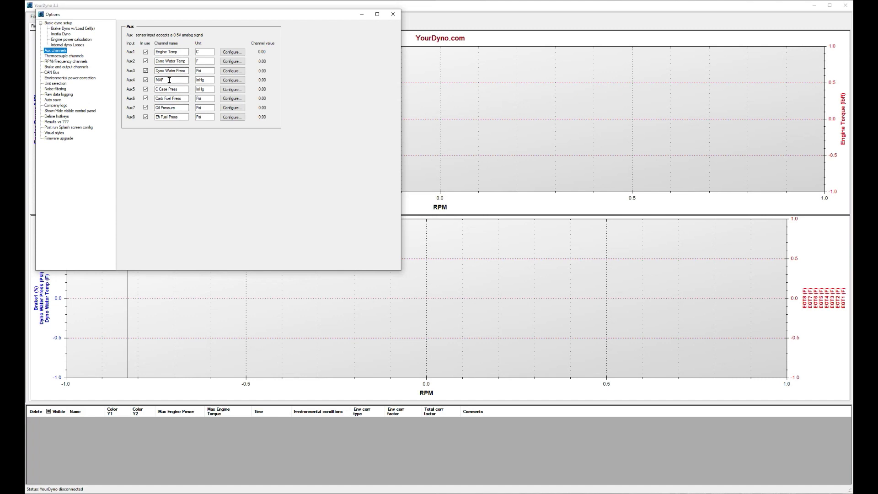
click(231, 53)
drag(188, 23, 238, 44)
click(299, 47)
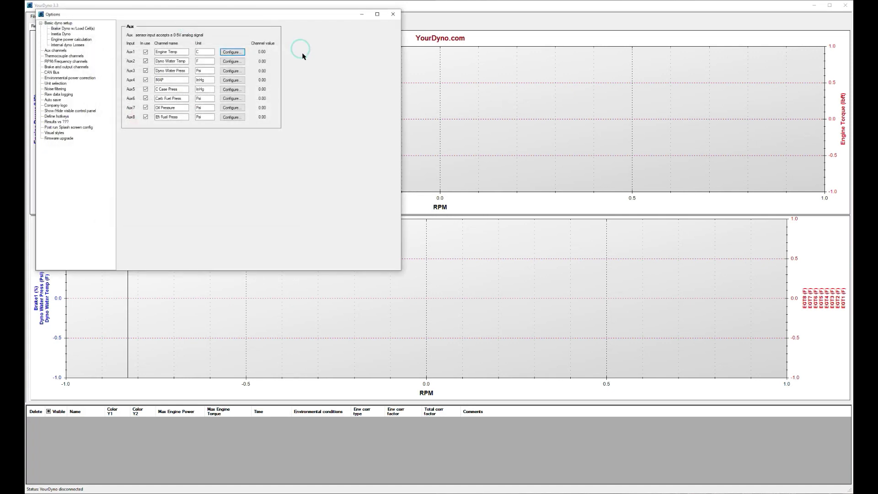
click(58, 56)
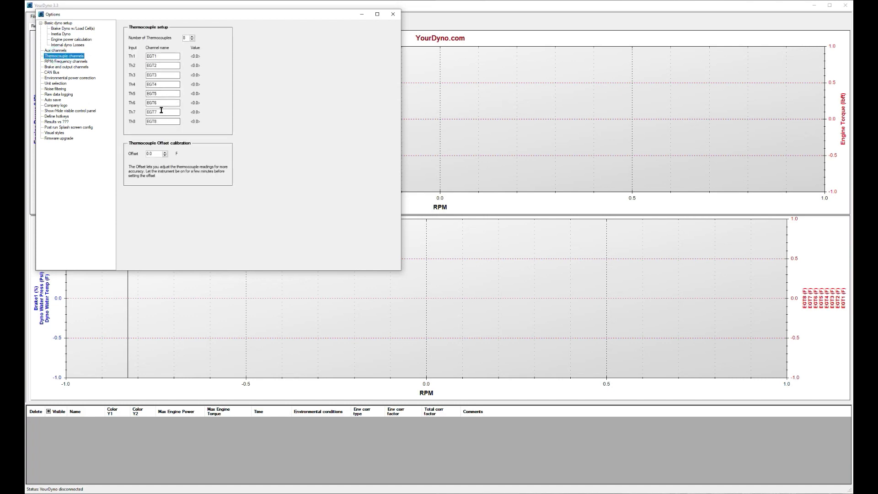
click(64, 62)
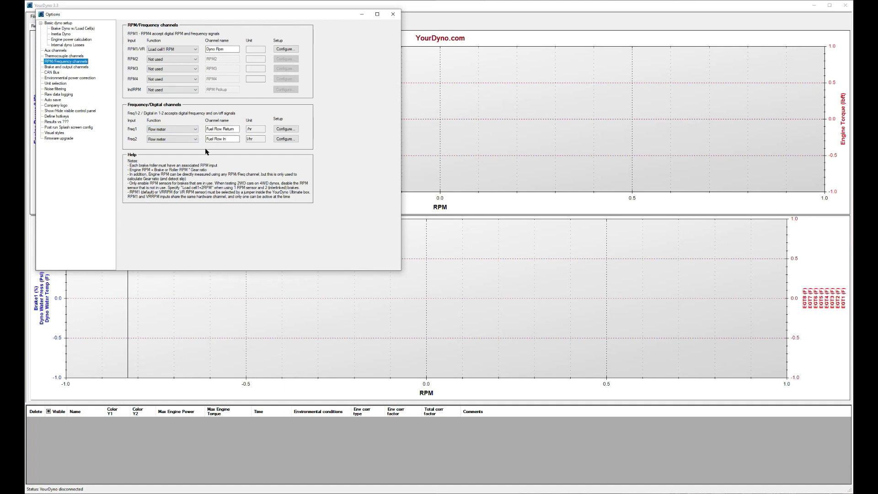
Step: Look over the CAN Bus and Noise filtering settings, then close the Options window
click(52, 73)
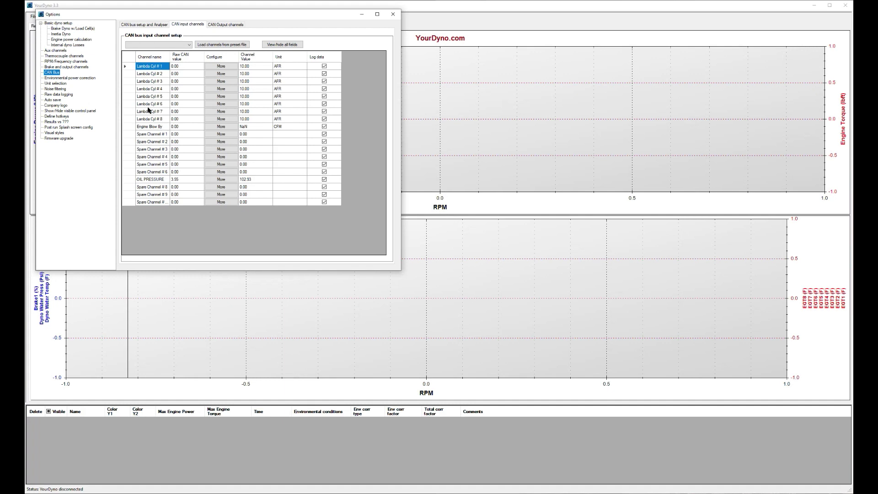
click(63, 90)
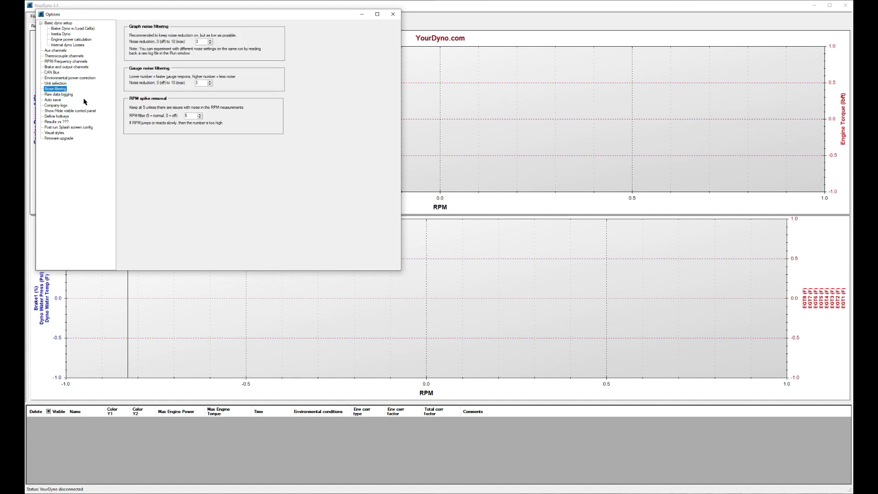
click(394, 15)
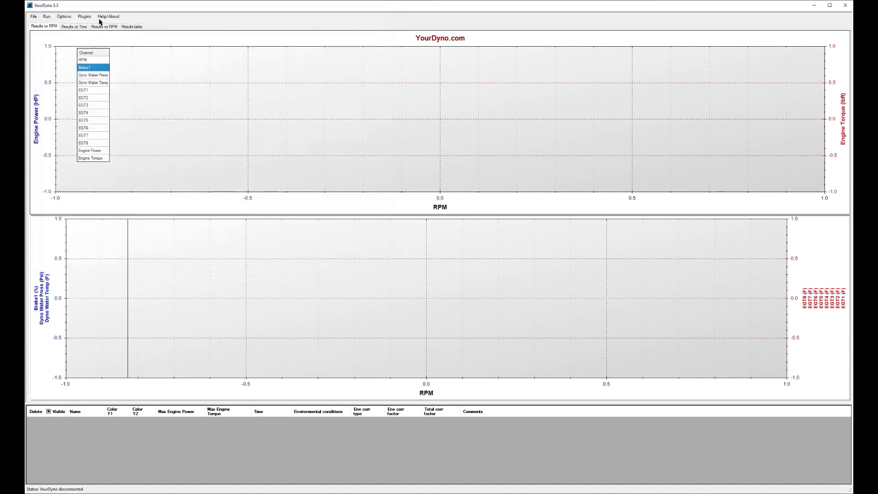
Step: Start a new run with live gauges, then move and resize the Lambda Cyl #1 gauge
click(46, 17)
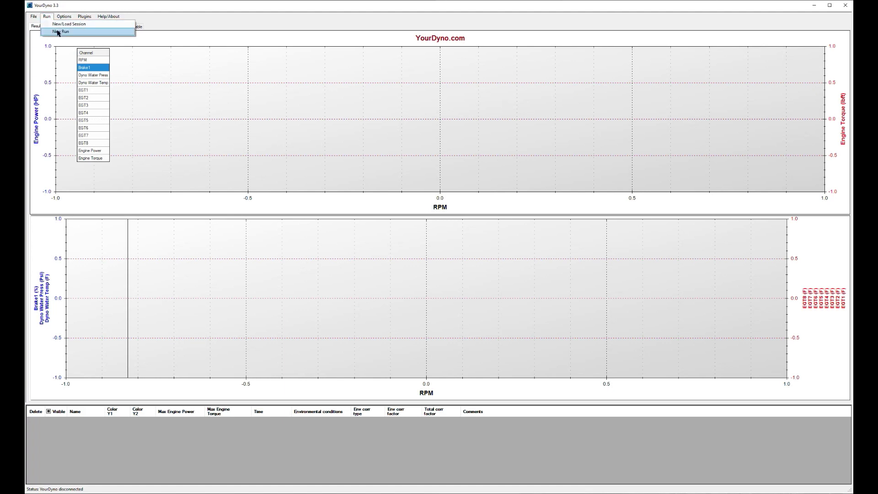
click(58, 32)
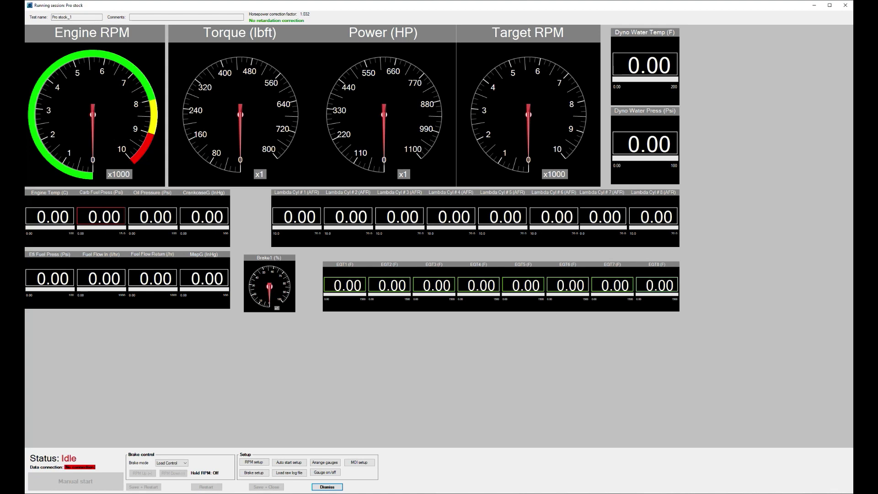
mouse_move(294, 192)
mouse_down()
mouse_move(317, 358)
mouse_move(291, 192)
mouse_up()
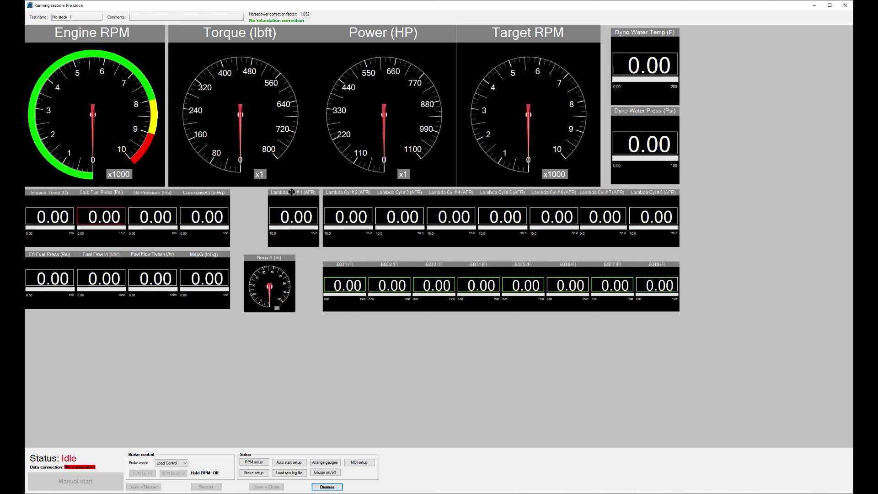
mouse_move(319, 247)
mouse_down()
mouse_move(386, 324)
mouse_move(317, 248)
mouse_up()
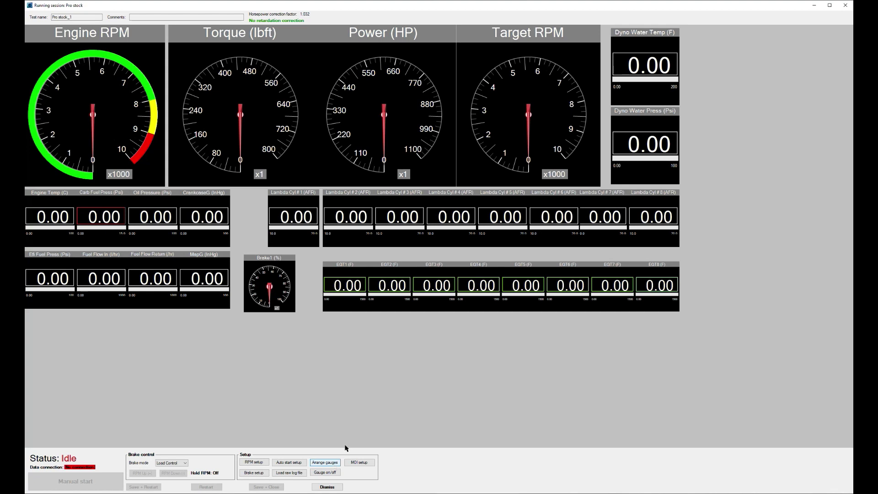
click(332, 474)
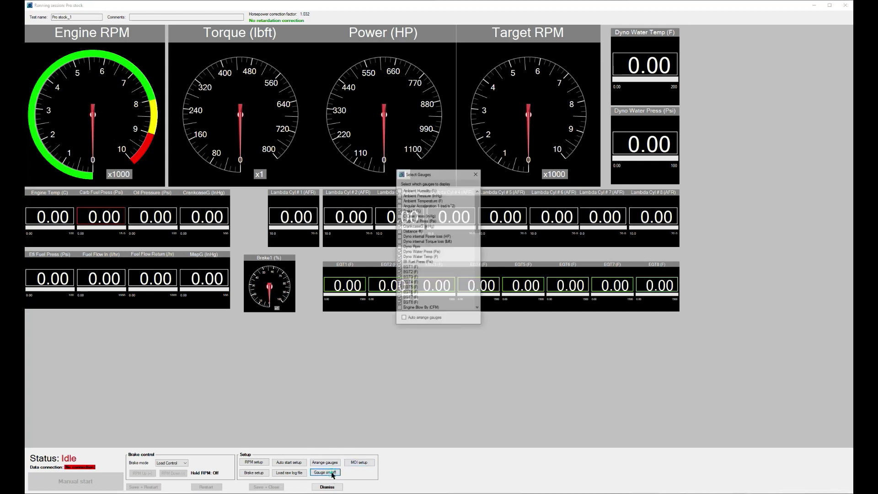
click(399, 253)
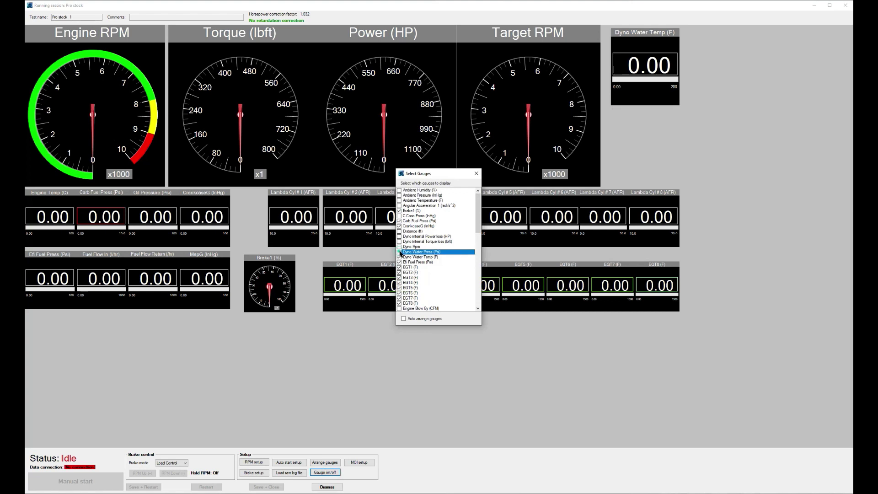
click(399, 252)
scroll(444, 252, down, 10)
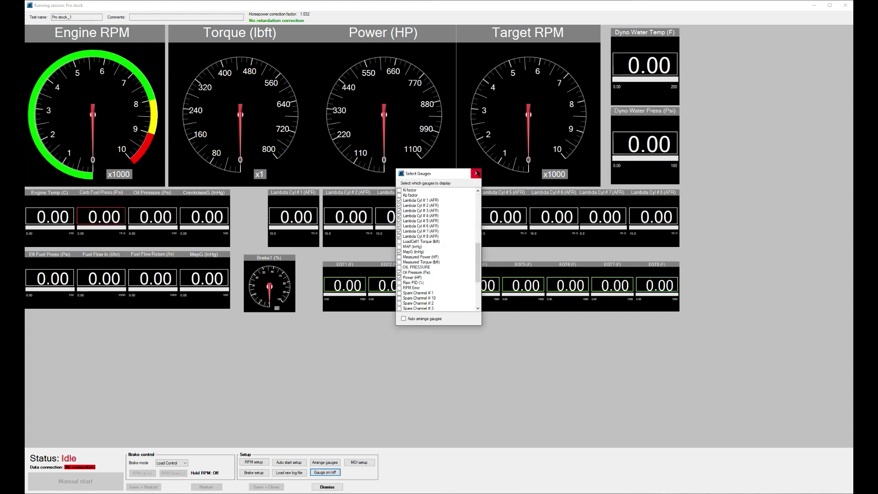
click(476, 174)
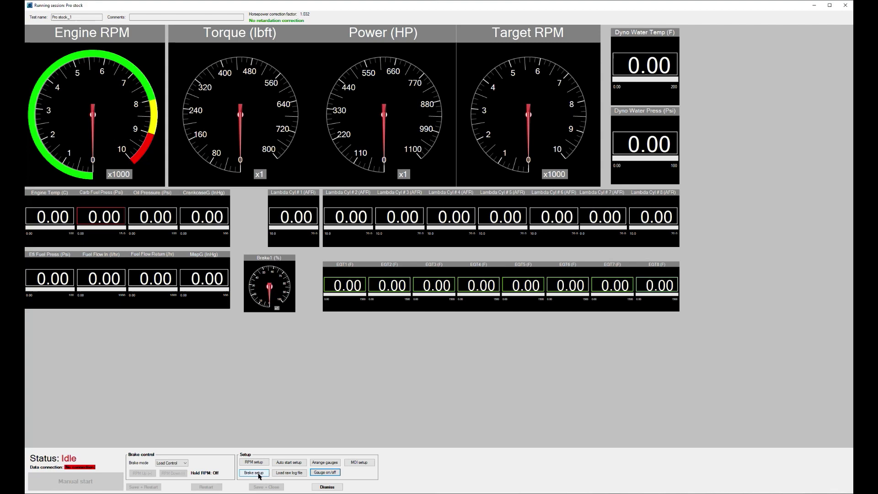
click(259, 475)
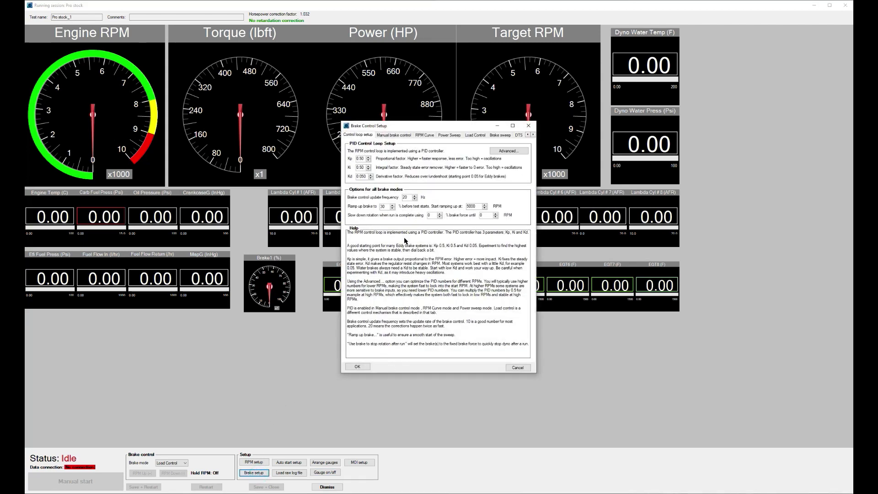
click(477, 136)
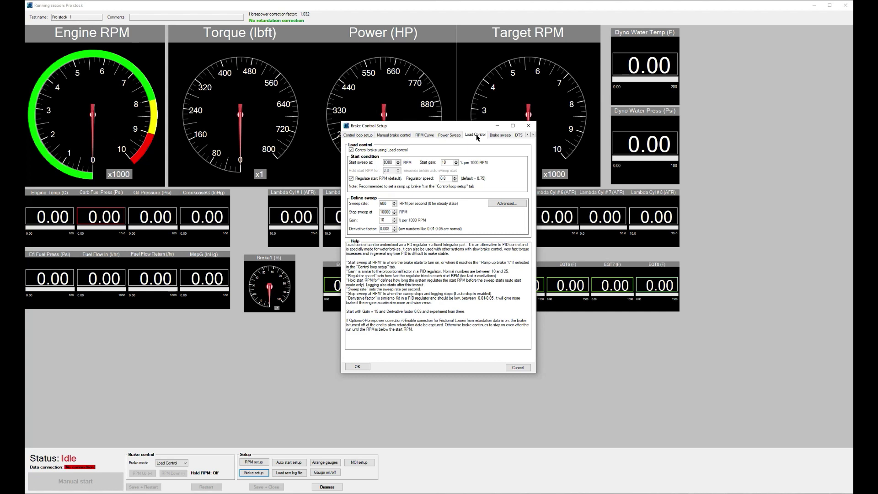
double_click(389, 163)
double_click(386, 212)
click(358, 135)
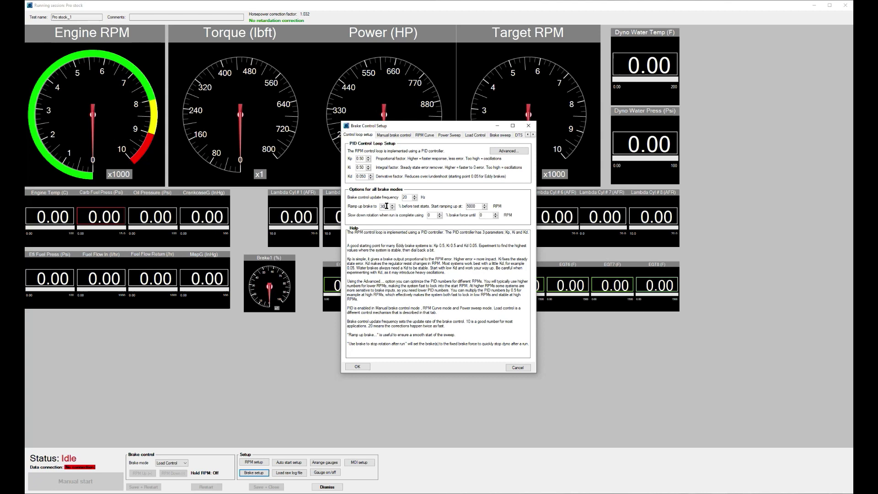
click(358, 367)
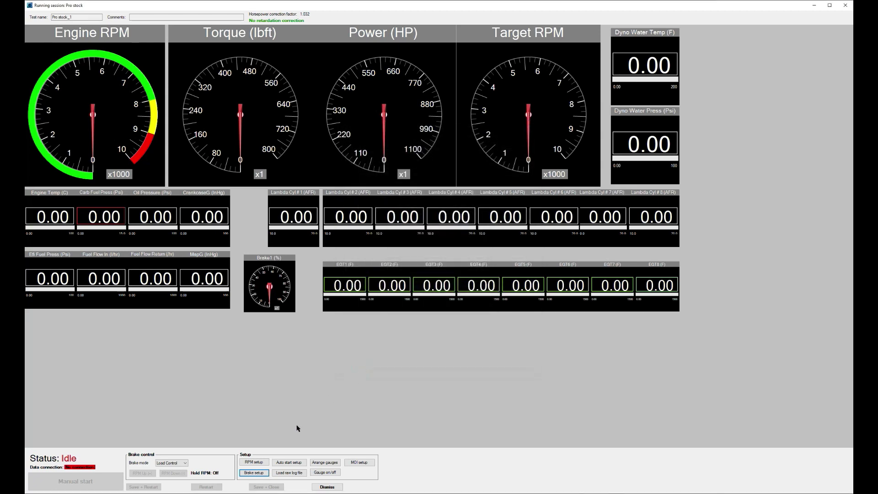
Step: Replay the Pro stock BILLET ENGINE.log raw log, peaking at 1095.5 HP at 9762 RPM
click(293, 474)
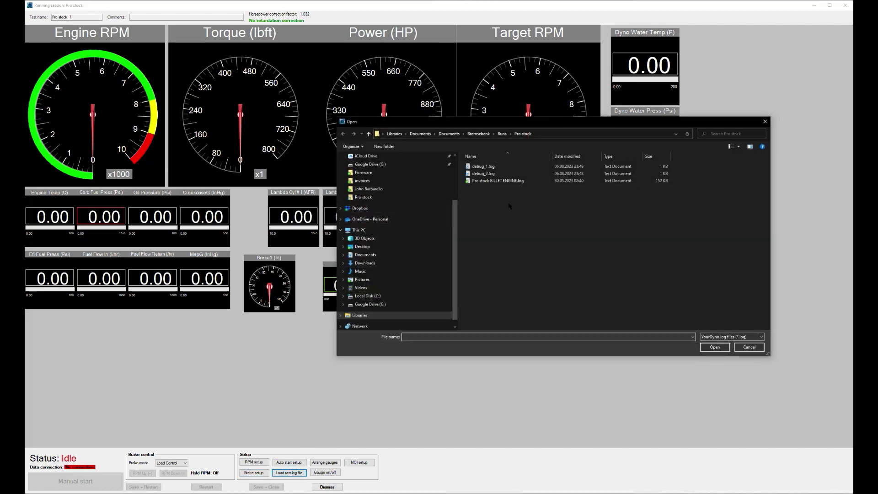
click(505, 182)
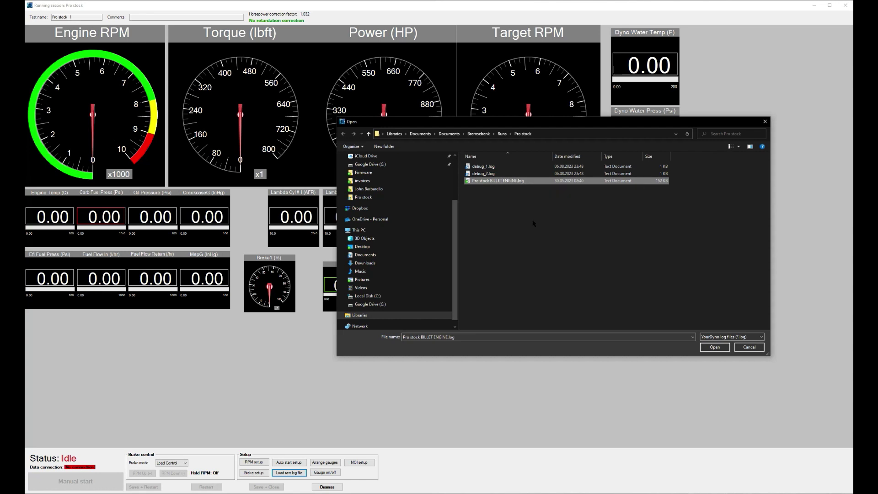
click(717, 348)
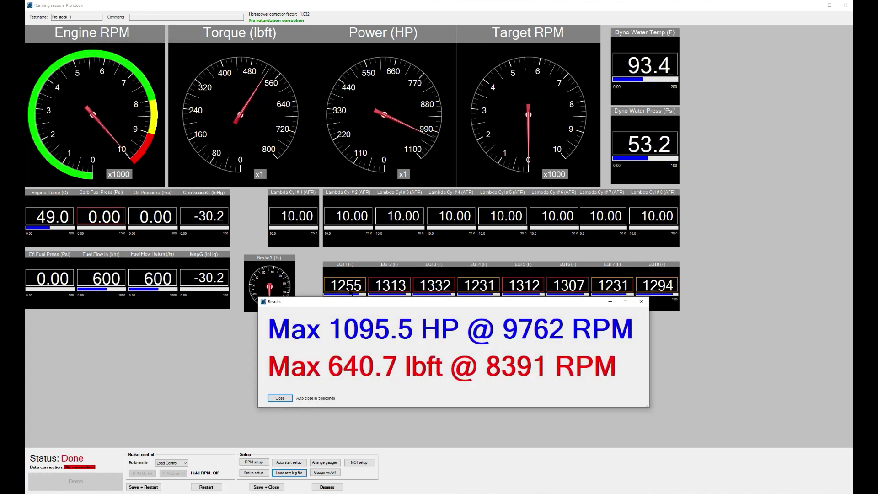
Step: Close the results, restart the session, and replay Pro stock BILLET ENGINE.log again until status shows Done
click(280, 398)
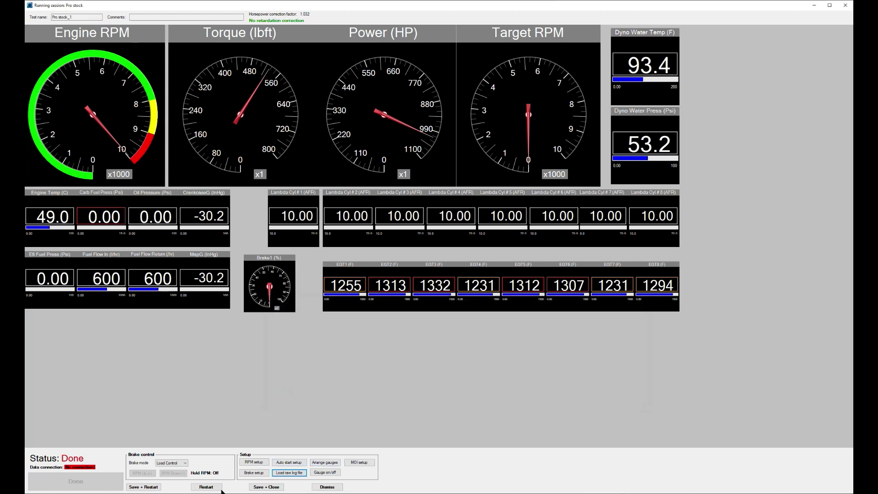
click(207, 487)
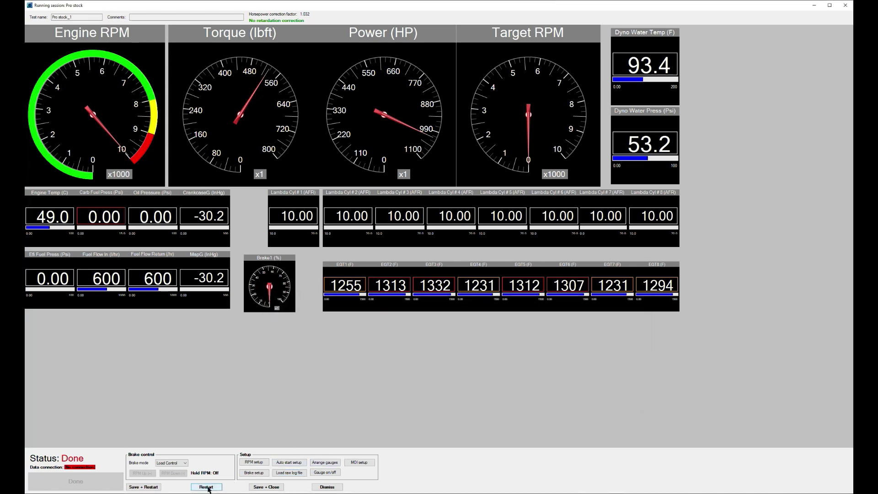
click(284, 474)
double_click(485, 181)
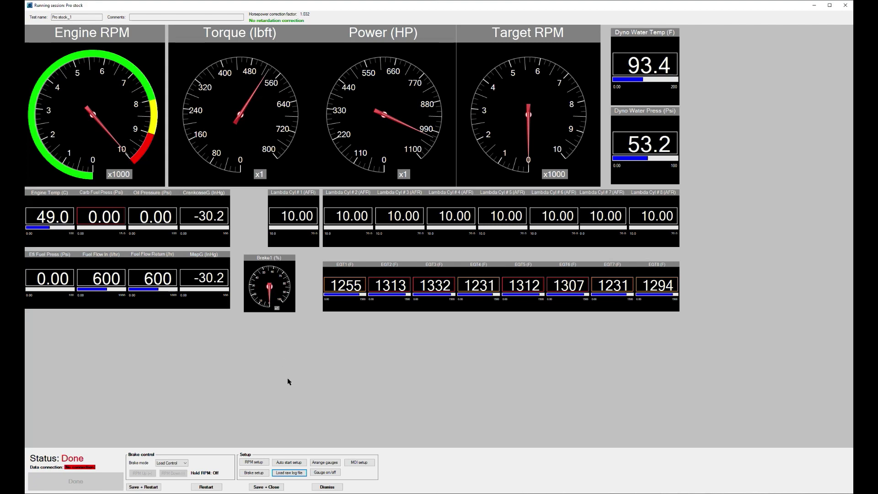
Step: Save the Pro stock run, load Pro stock BILLET ENGINE.csv as BILLET ENGINE_4, and make it invisible
click(265, 488)
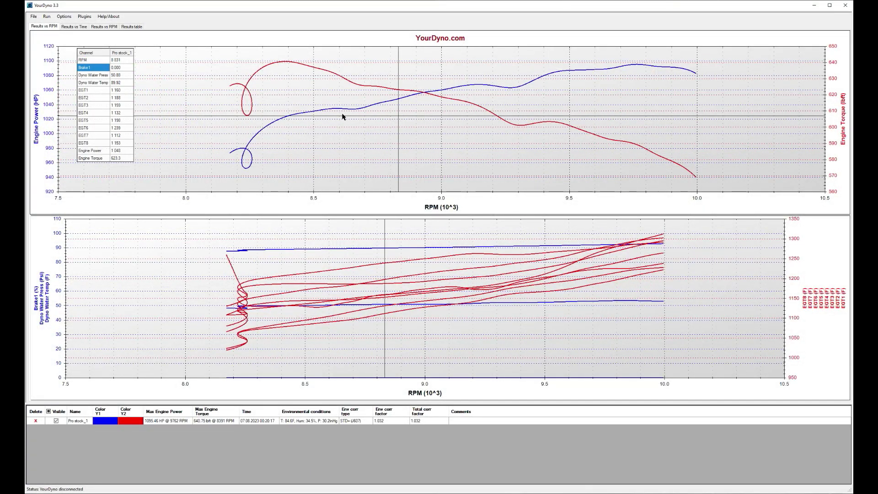
click(33, 17)
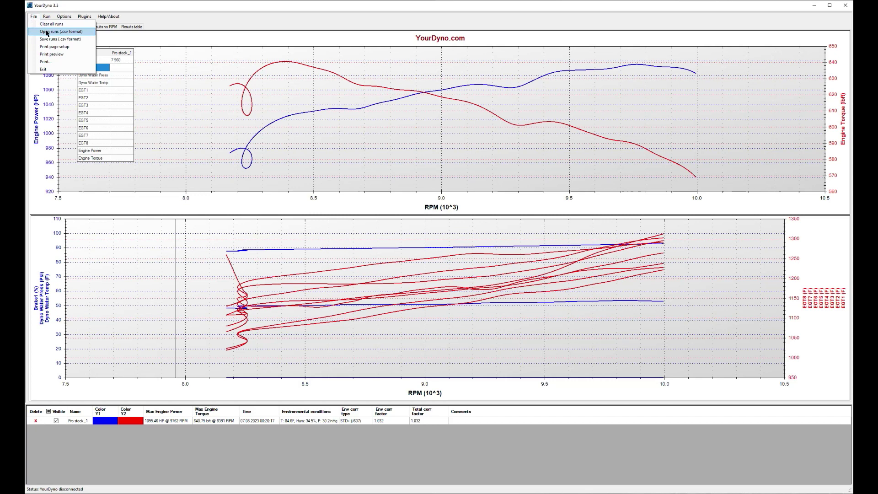
click(49, 32)
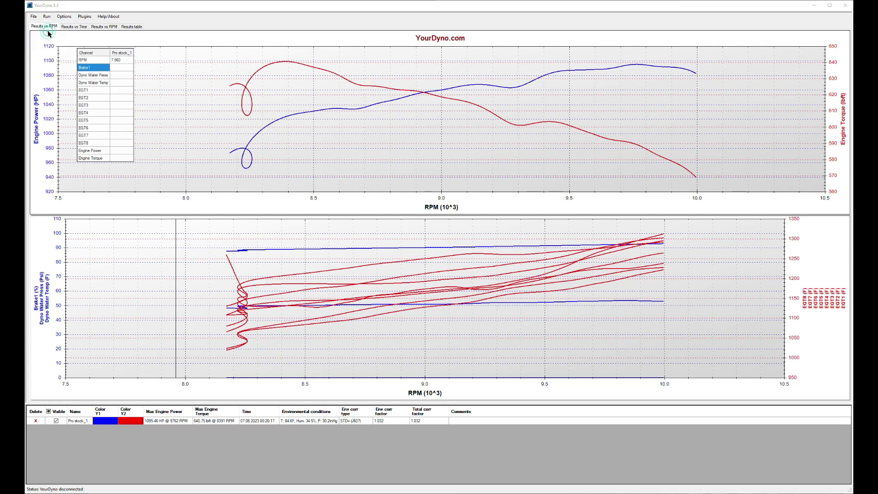
click(481, 167)
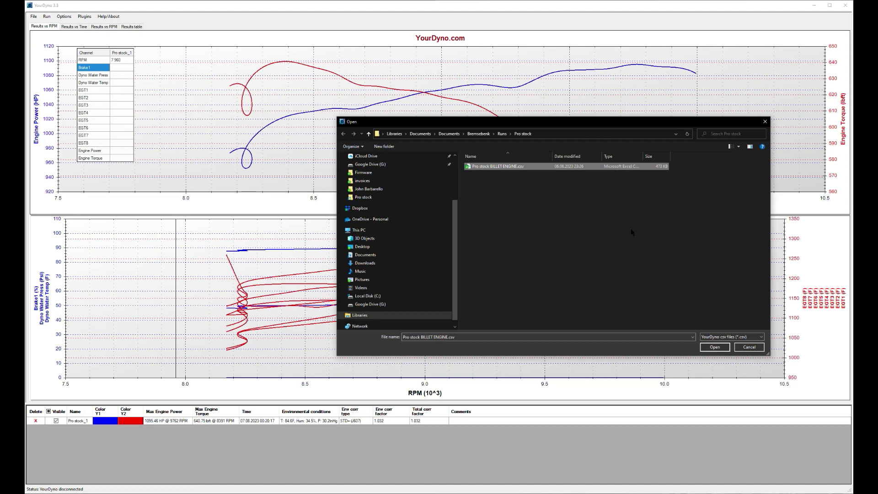
click(714, 347)
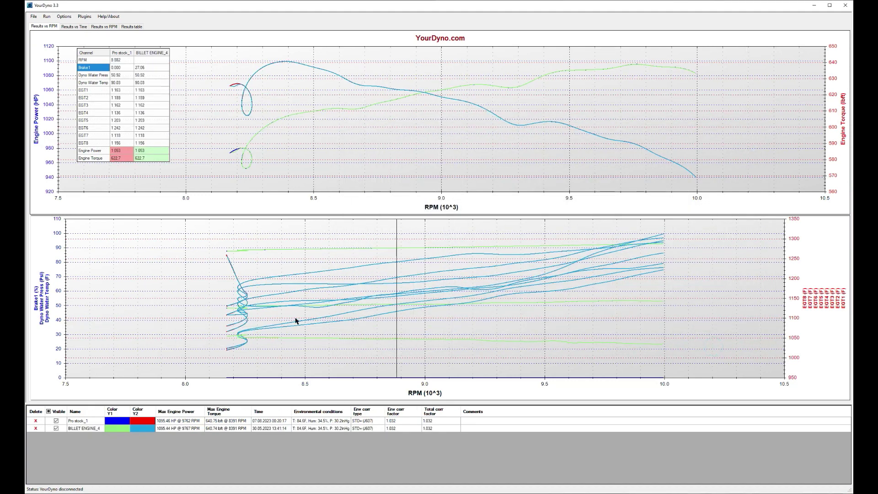
click(56, 428)
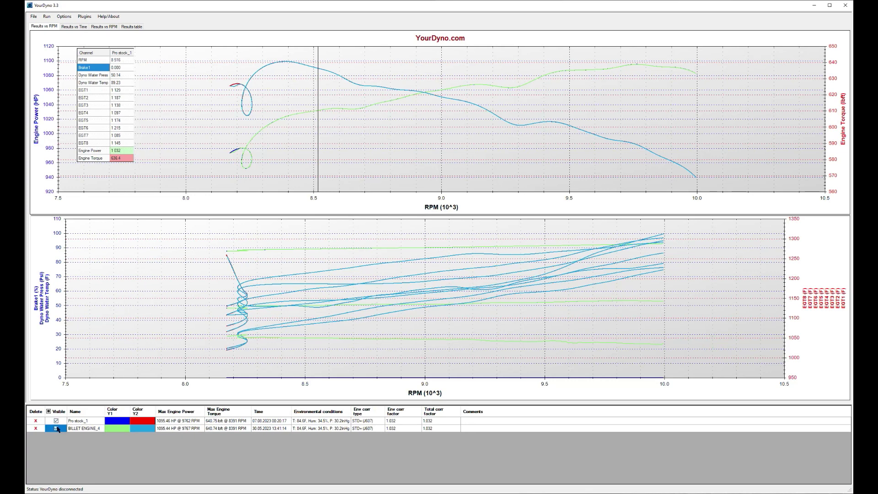